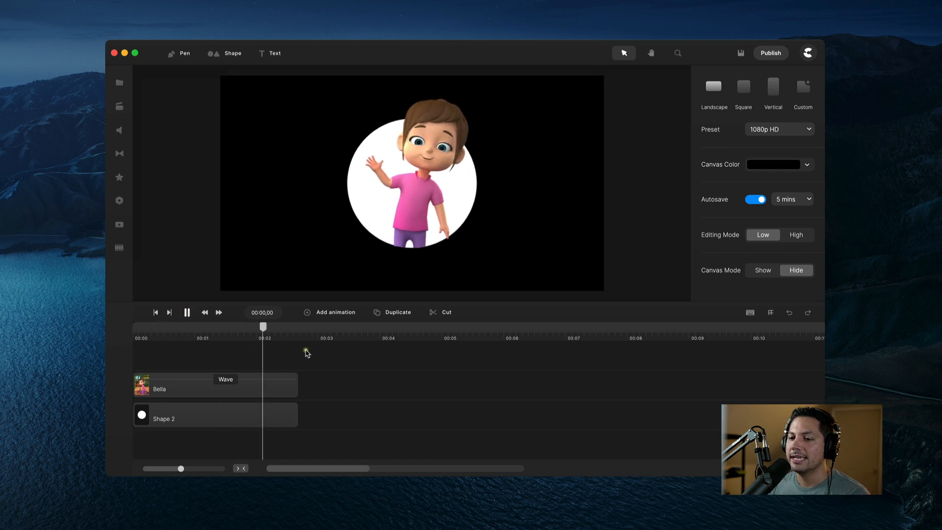
- Scrub through the waving character example and place the playhead at 00:03,12, past the existing clips
left_click(275, 329)
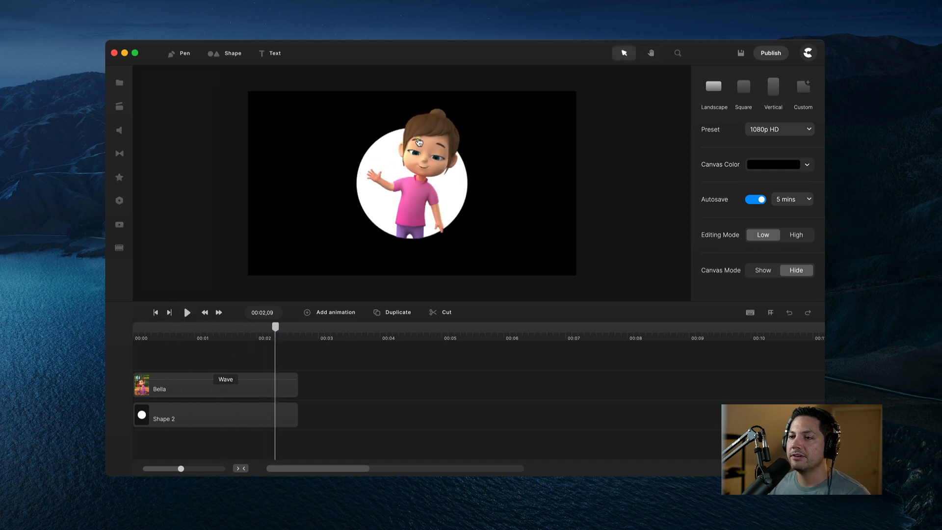
left_click_drag(276, 327, 170, 344)
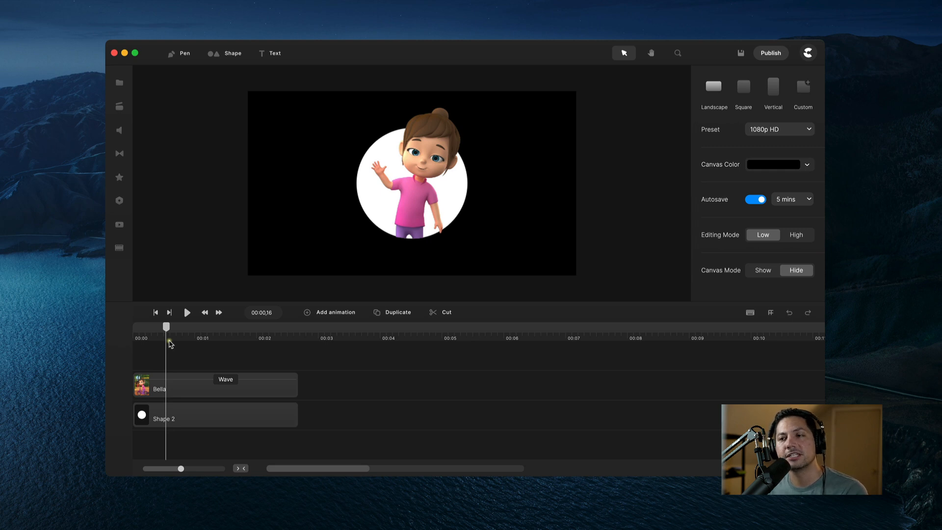
left_click_drag(168, 329, 344, 334)
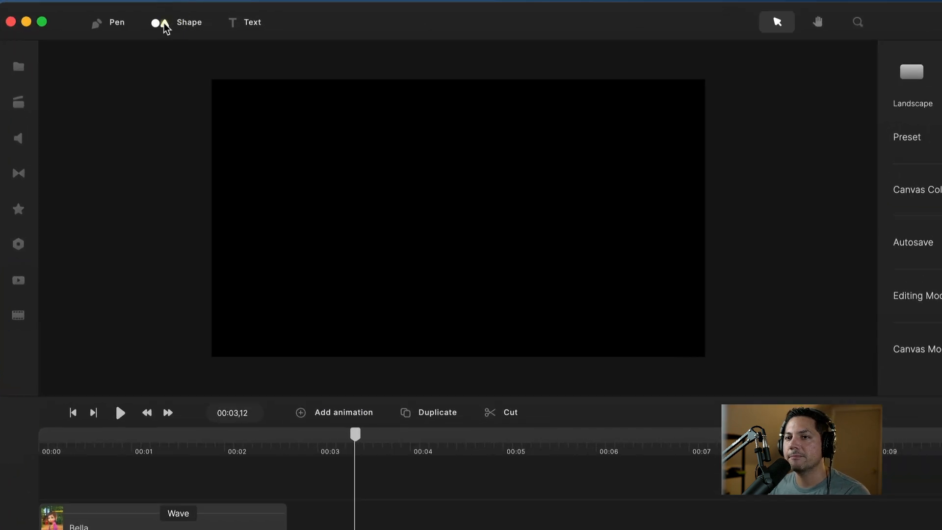
- Add a circle shape at the playhead and rename its layer "Shape 1"
left_click(167, 26)
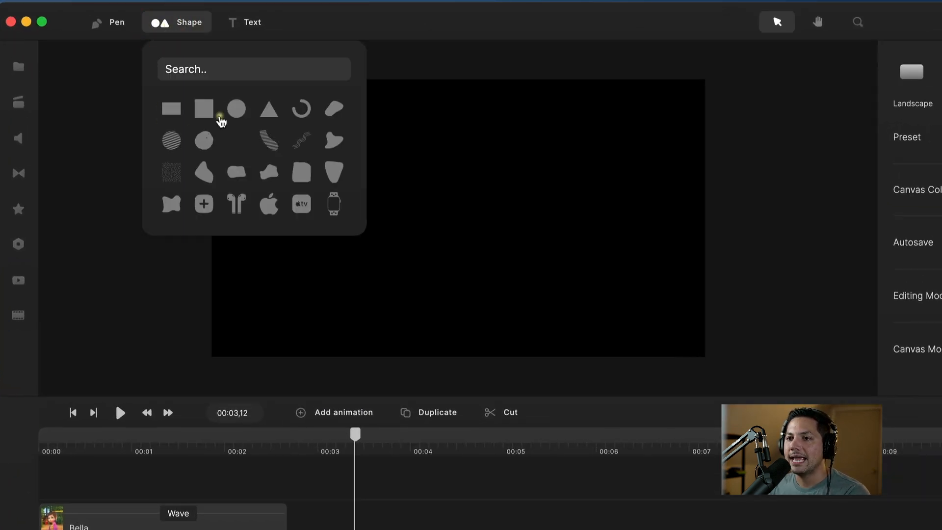
left_click(237, 108)
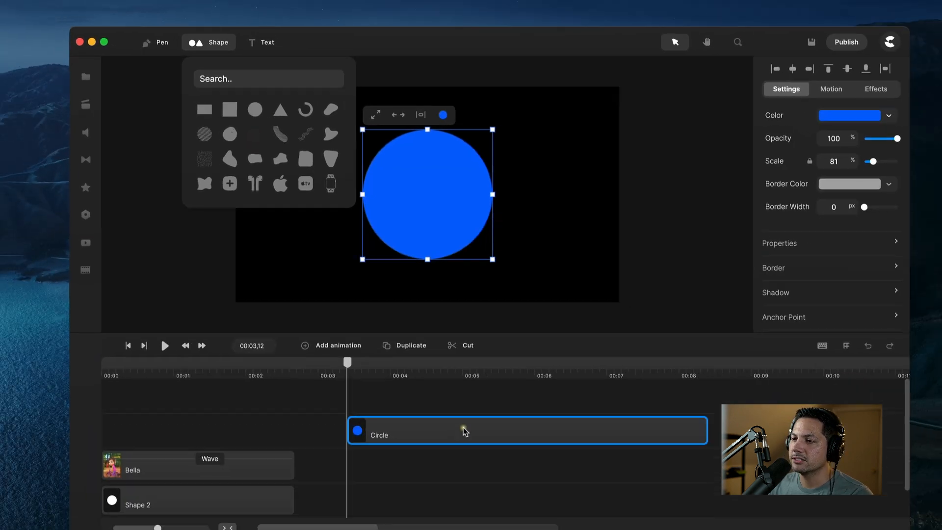
left_click(515, 529)
left_click(399, 391)
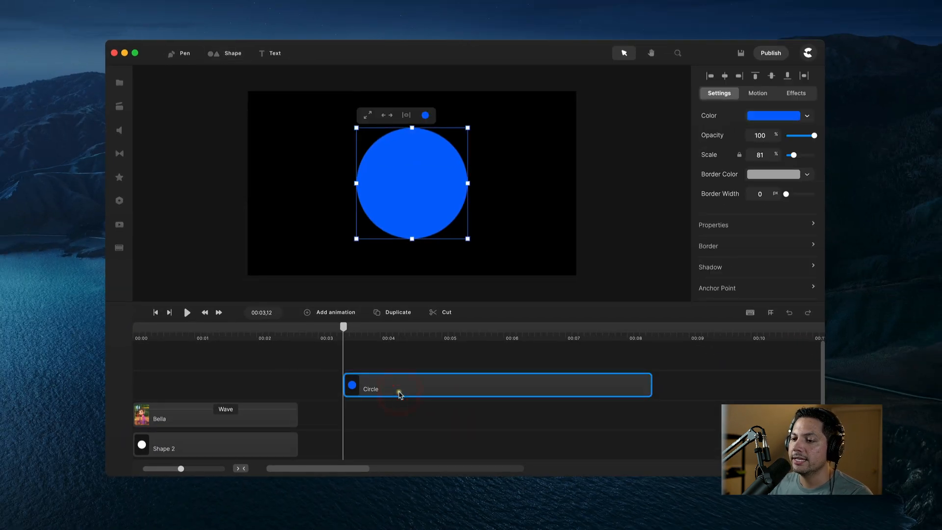
right_click(392, 387)
left_click(416, 318)
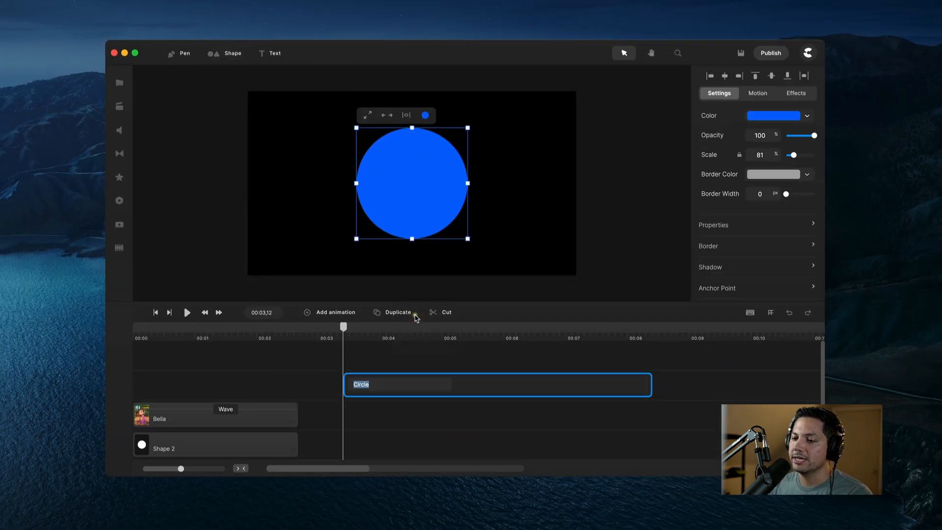
type("Shape 1")
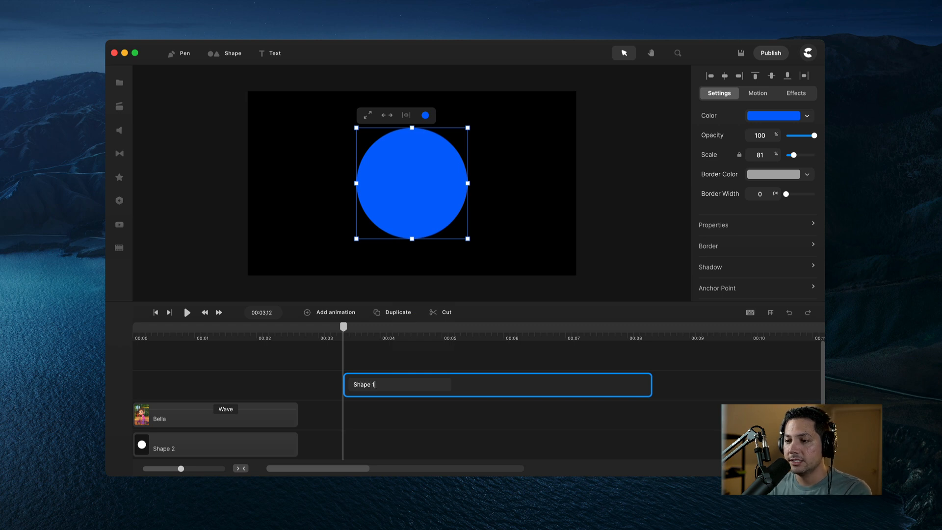
key("Return")
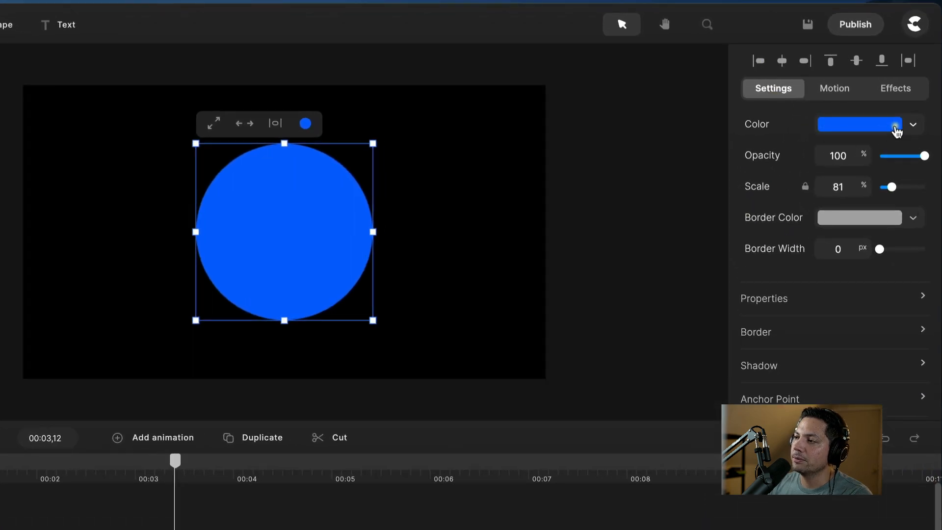
- Change the fill color of Shape 1 to white (ffffff)
left_click(896, 130)
left_click(712, 91)
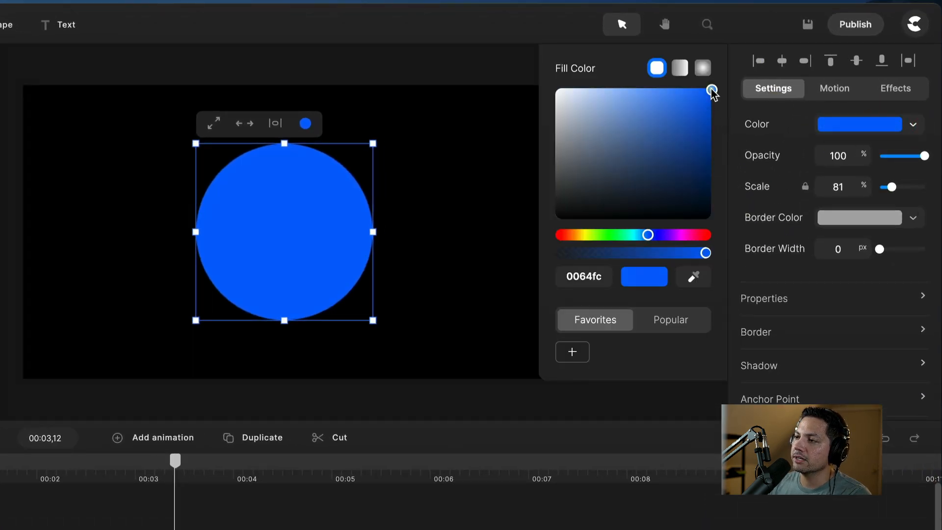
left_click_drag(712, 91, 543, 93)
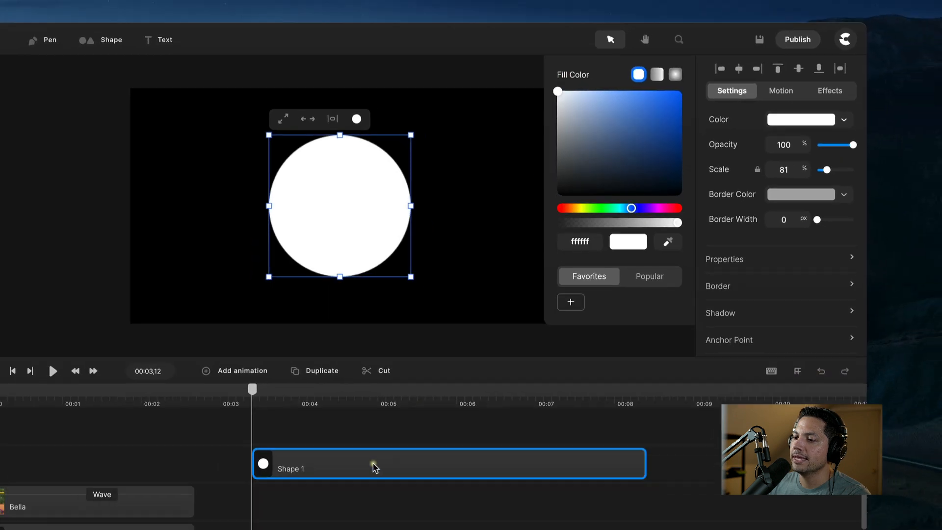
left_click(410, 365)
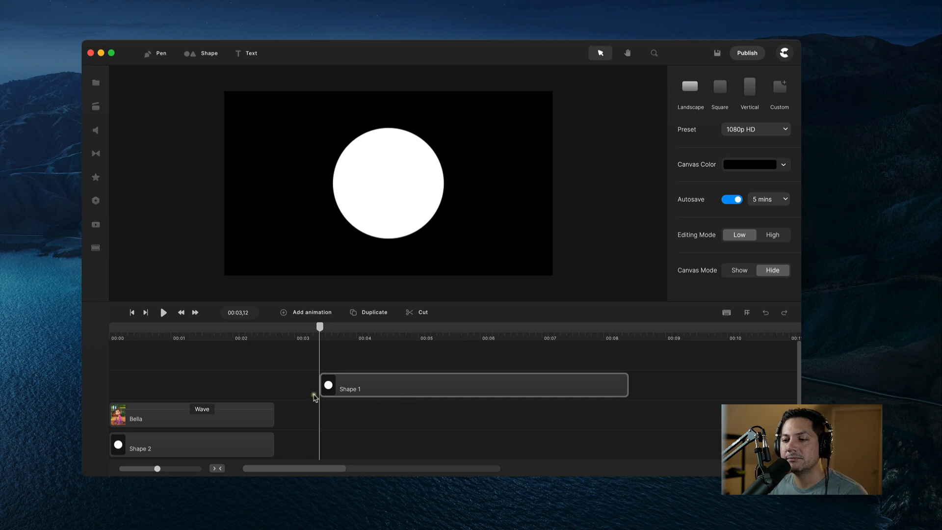
- Duplicate the Shape 1 layer and rename the upper copy "Shape 2"
left_click(364, 389)
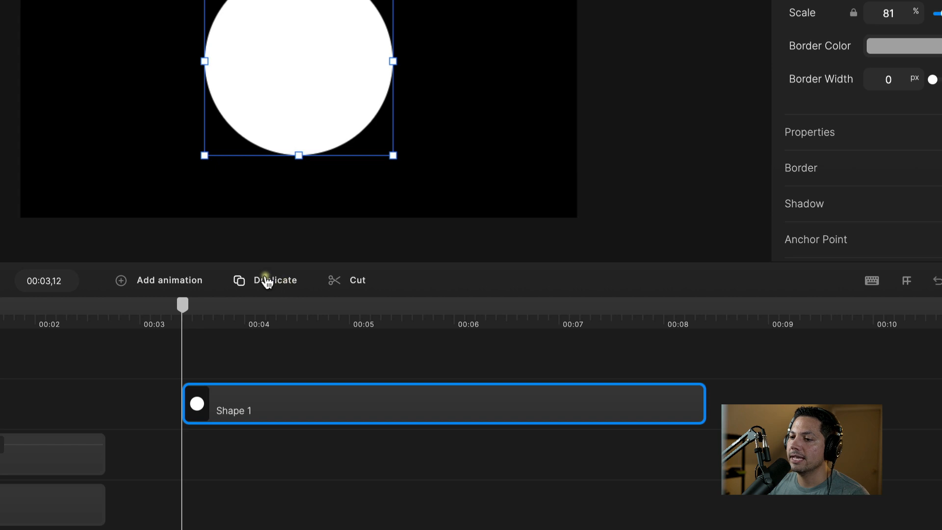
left_click(267, 282)
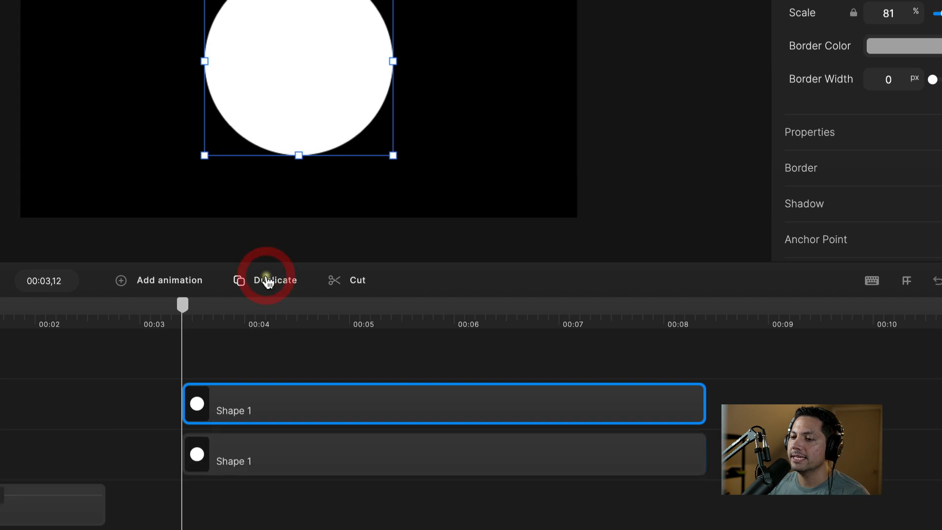
right_click(246, 415)
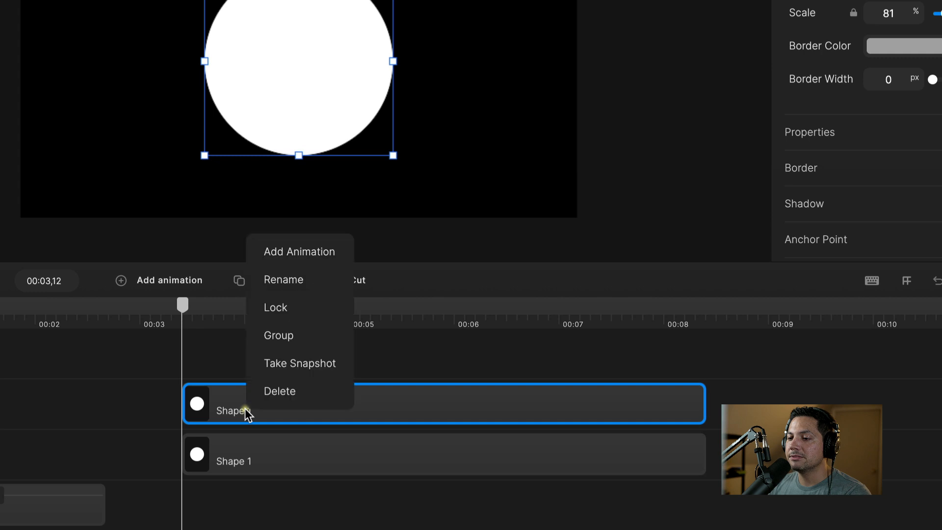
left_click(309, 292)
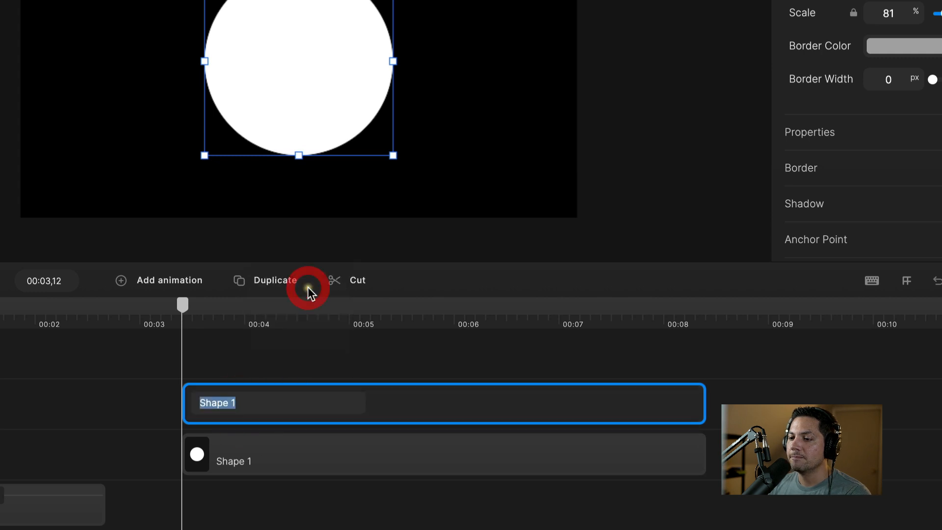
left_click(249, 407)
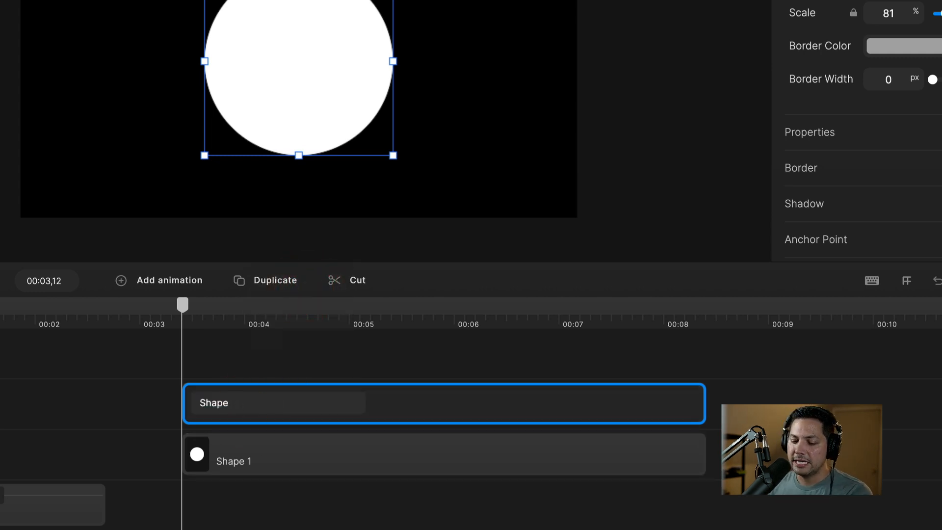
key("Return")
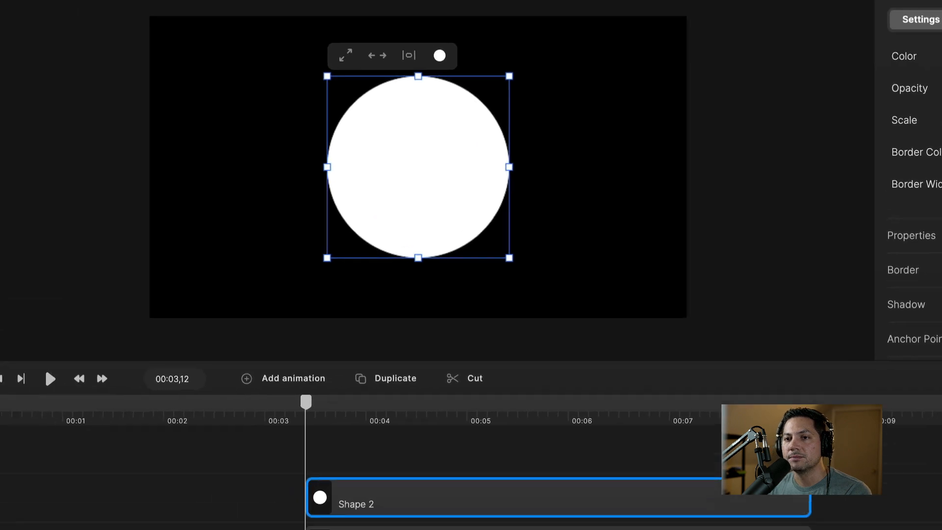
- Search the 3D characters library for "bella" and place the Bella character over the white circle on the canvas
left_click(21, 106)
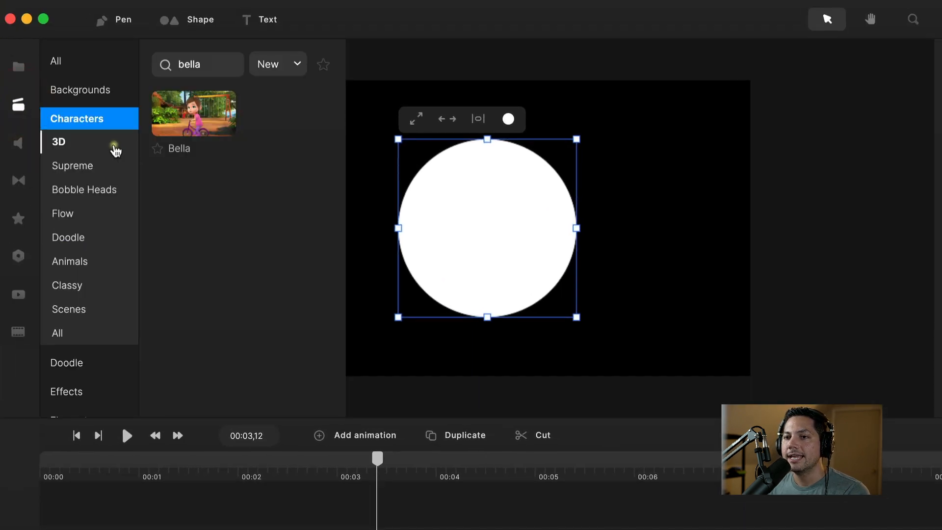
left_click_drag(201, 65, 156, 68)
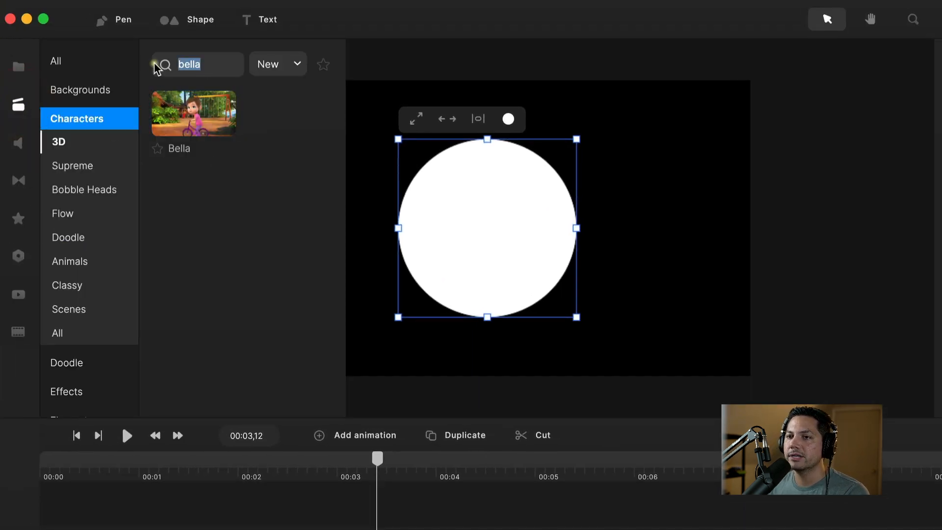
key("BackSpace")
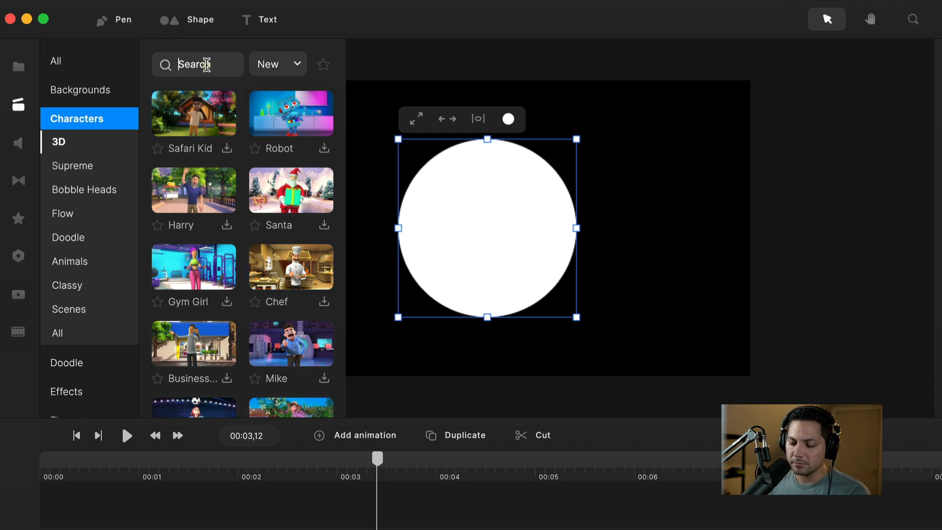
type("bella")
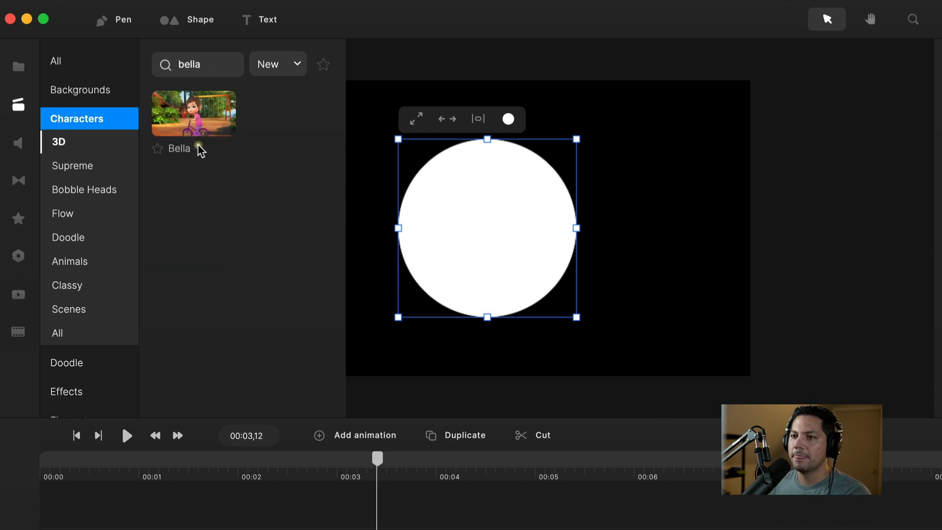
left_click_drag(203, 120, 458, 230)
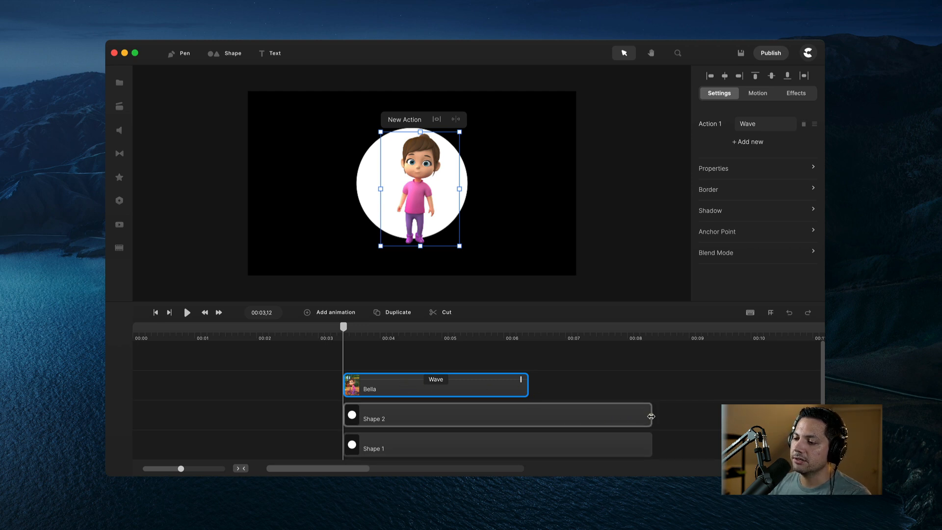
- Trim the ends of the new Shape 2 and Shape 1 clips to match the end of the Bella clip
left_click_drag(651, 416, 529, 415)
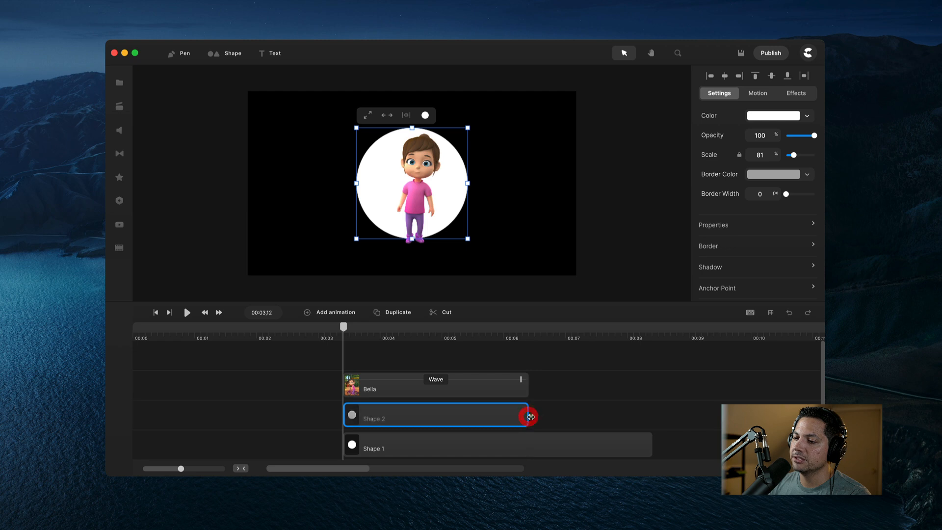
left_click_drag(650, 447, 527, 447)
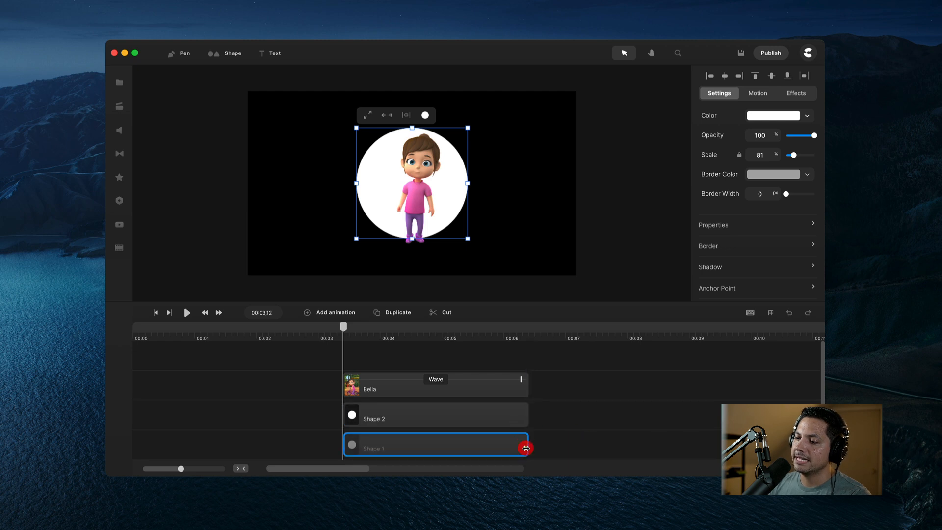
scroll(419, 402, "down", 1)
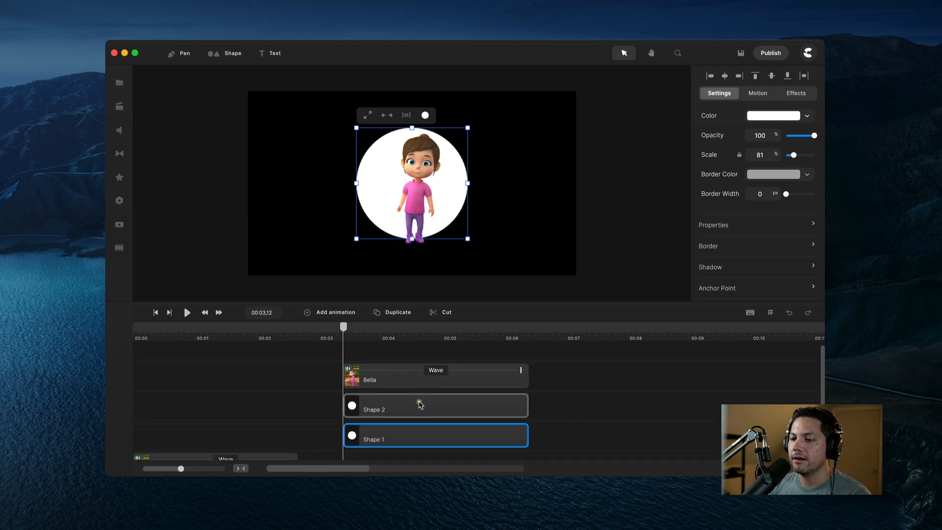
- Enlarge the Bella character and position it so the head rises above the circle with the feet at its lower edge
left_click(389, 380)
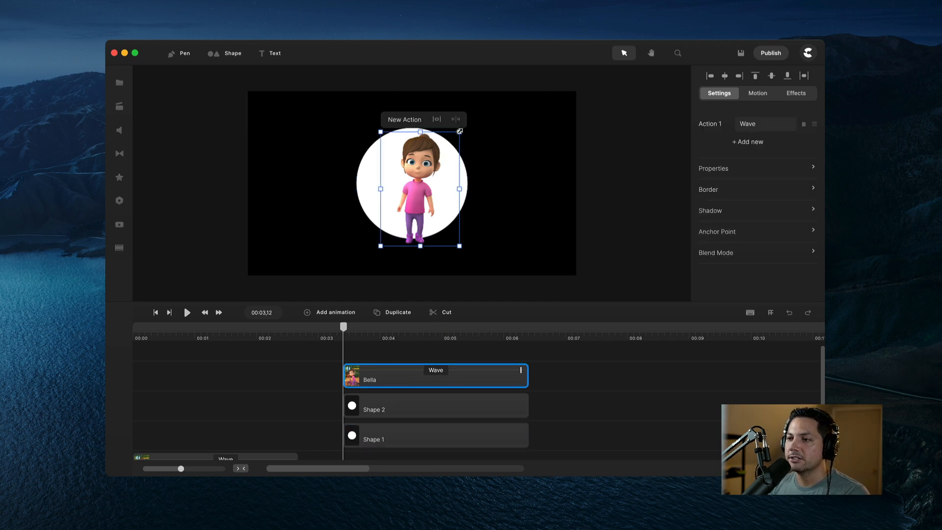
left_click_drag(460, 131, 484, 97)
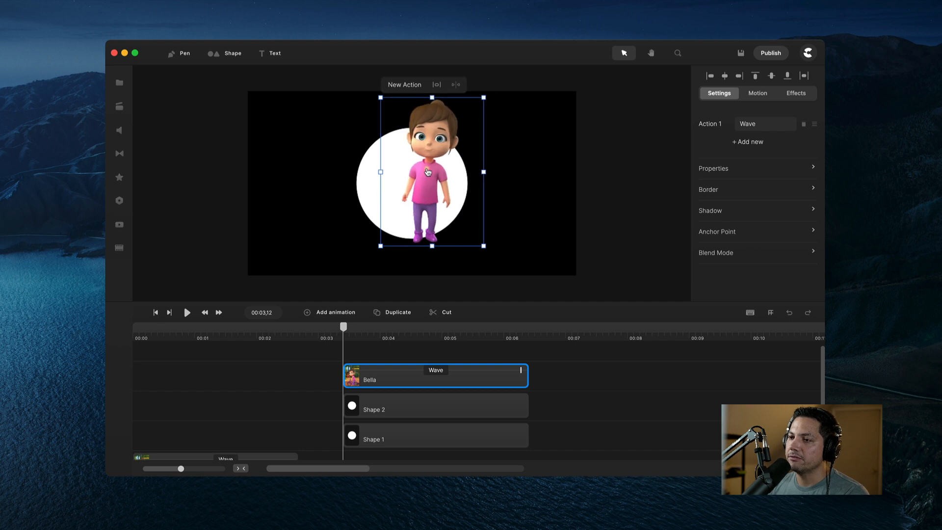
left_click_drag(427, 171, 422, 167)
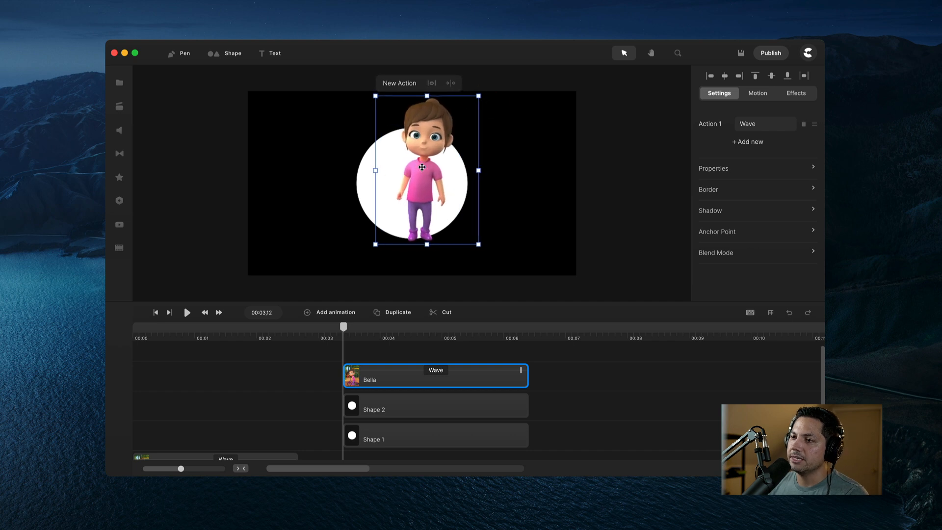
left_click_drag(478, 96, 477, 99)
left_click(477, 99)
mouse_move(419, 152)
left_mouse_down()
mouse_move(429, 153)
mouse_move(414, 154)
left_mouse_up()
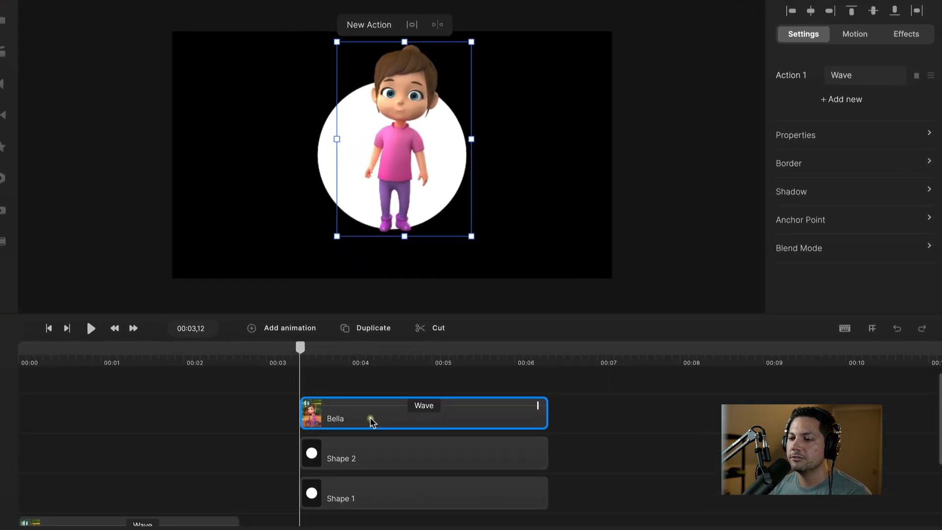
- Reorder the timeline layers so Bella sits between Shape 2 above and Shape 1 below
left_click_drag(371, 422, 368, 390)
left_click_drag(361, 451, 361, 415)
left_click_drag(363, 380, 363, 466)
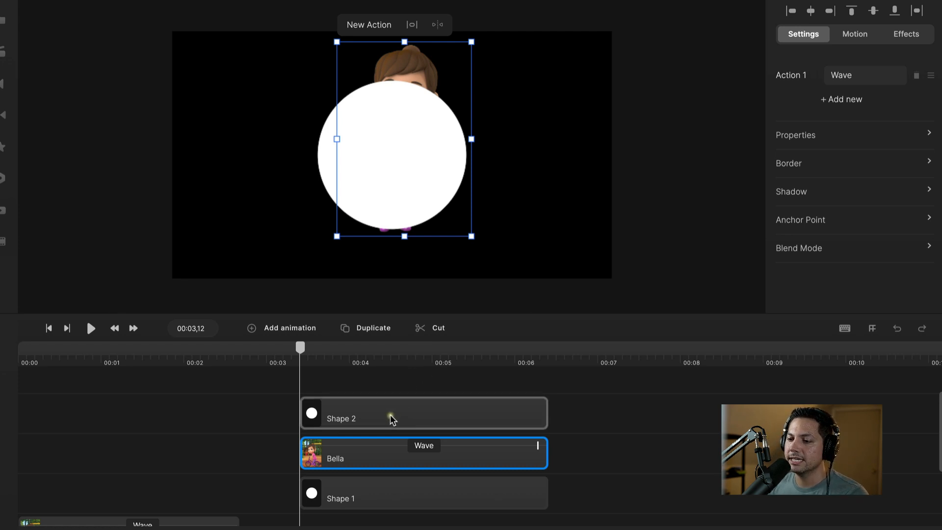
- Mask the Bella character with Shape 2
left_click(378, 418)
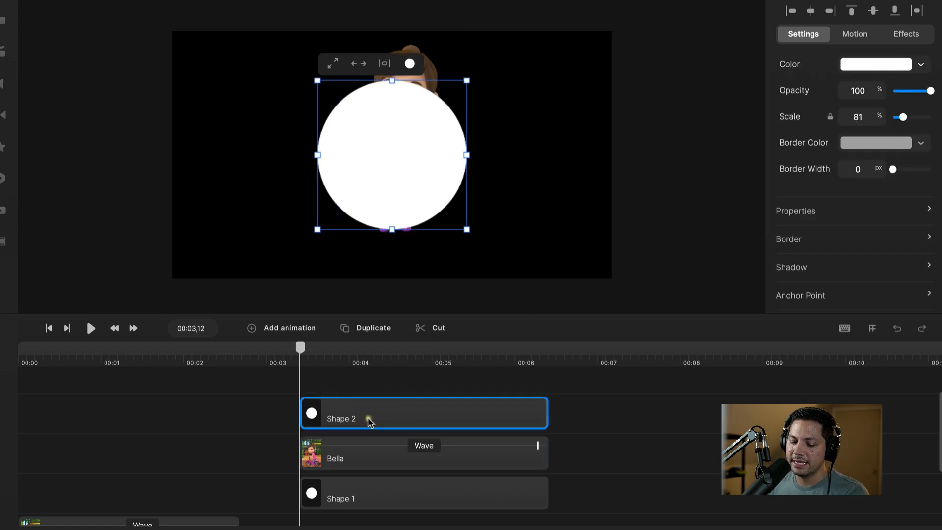
left_click(346, 462, "shift")
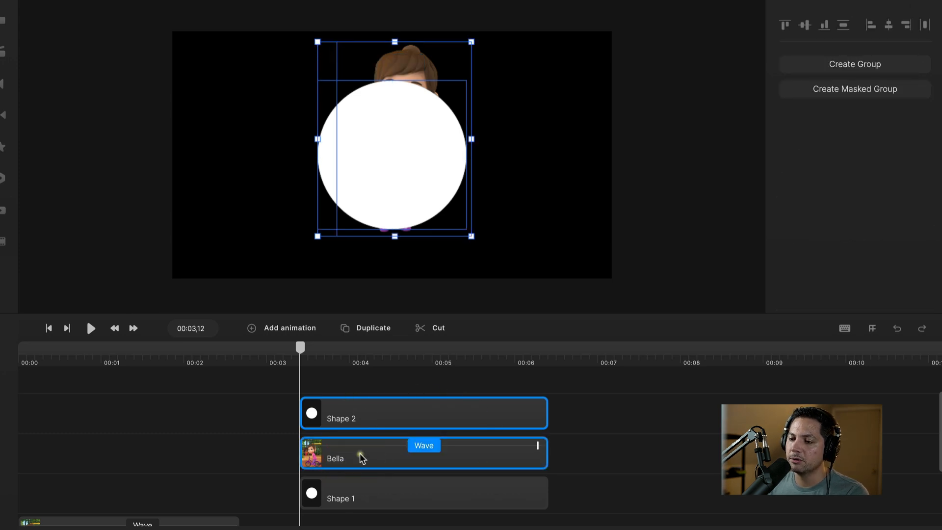
left_click(577, 412)
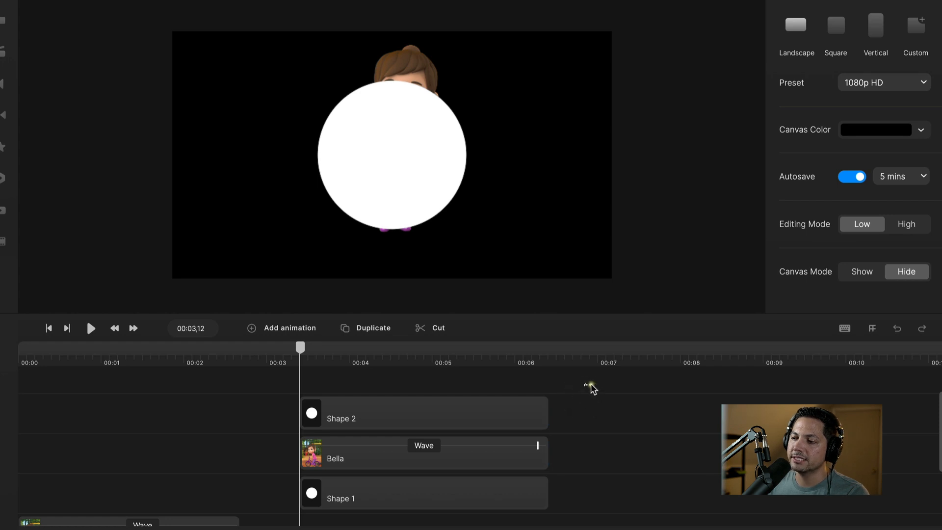
left_click_drag(583, 384, 307, 455)
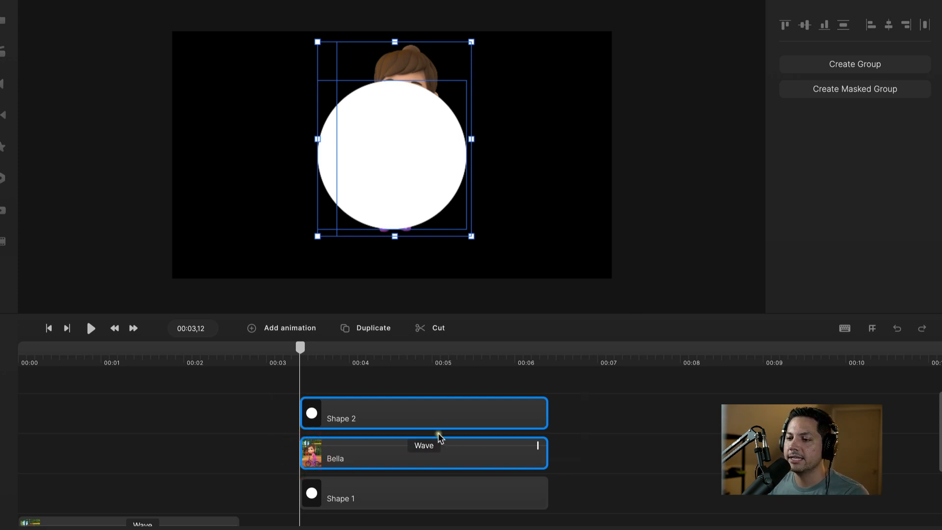
right_click(362, 418)
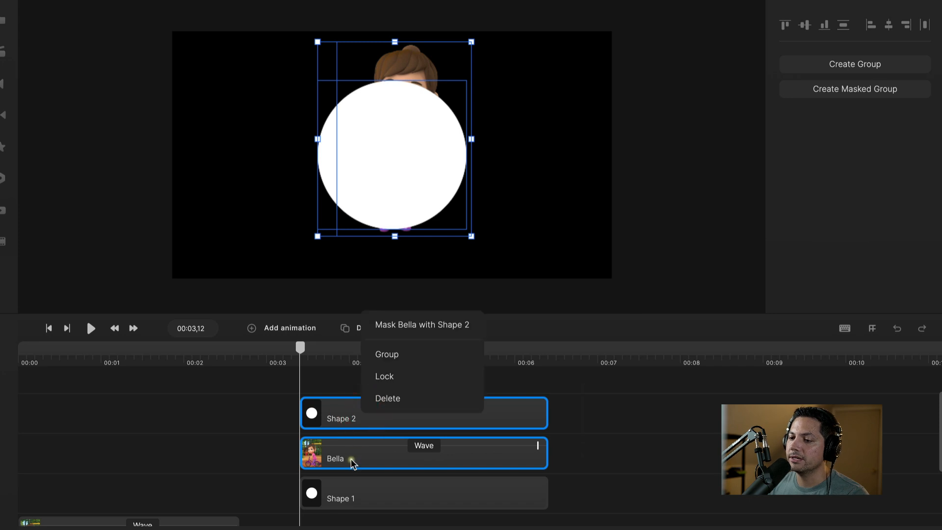
right_click(351, 460)
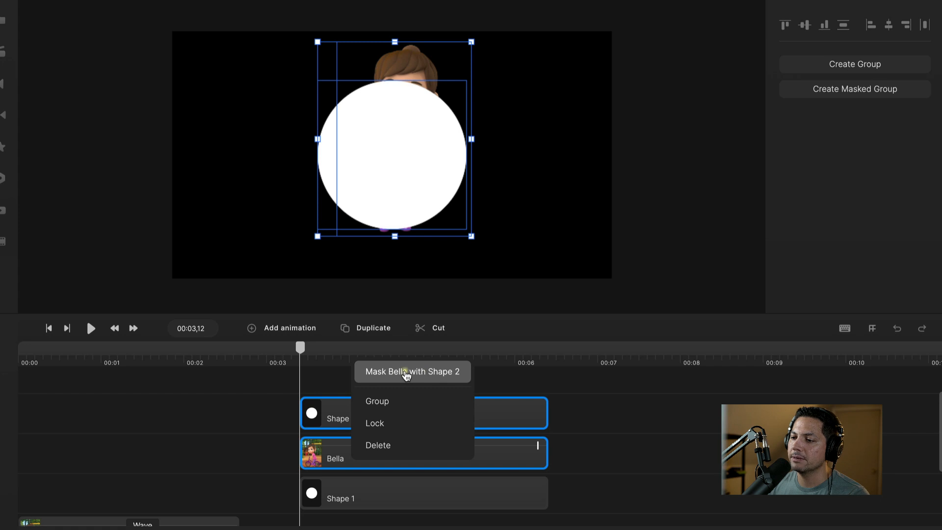
left_click(405, 371)
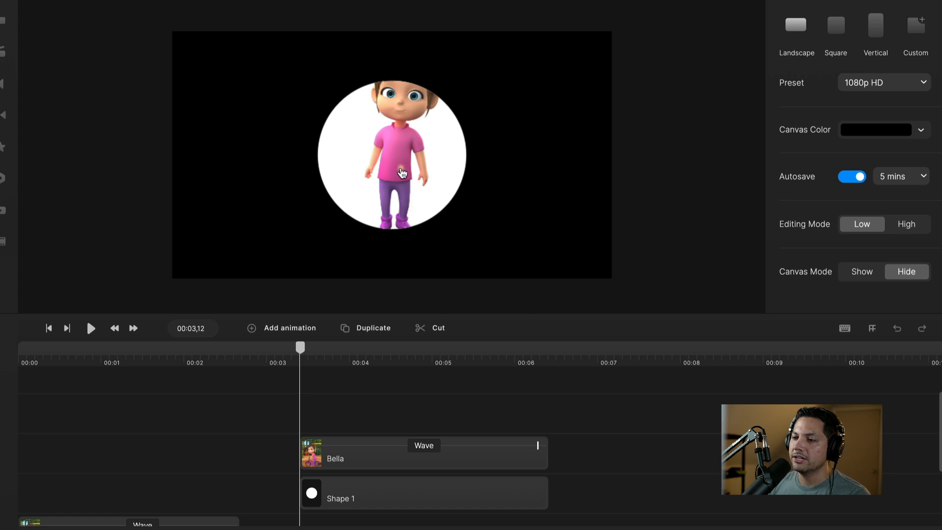
- Shrink Bella's circular mask to 65% scale so it cuts off her lower legs
left_click(402, 169)
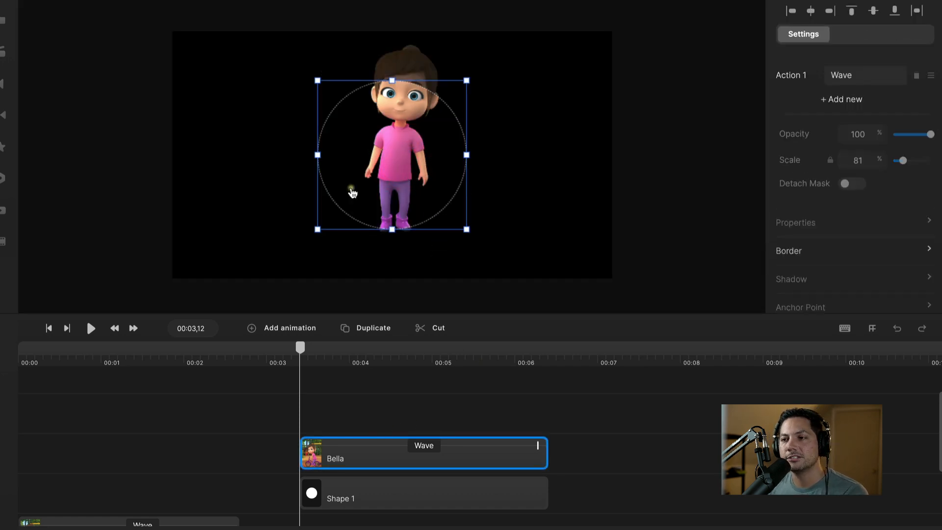
left_click_drag(317, 229, 344, 199)
left_click(545, 174)
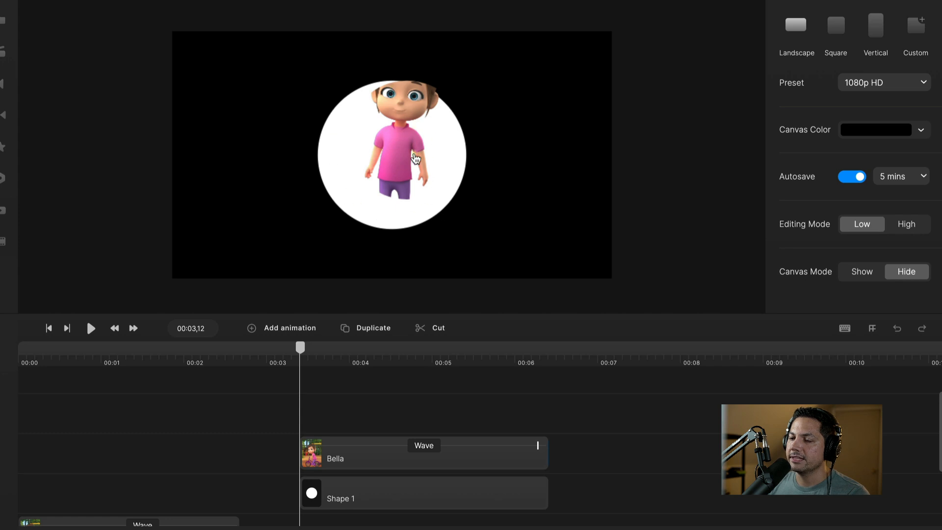
- Enlarge Bella's mask to 88% scale and shift it upward to uncover her whole head while hiding her lower legs
left_click(401, 151)
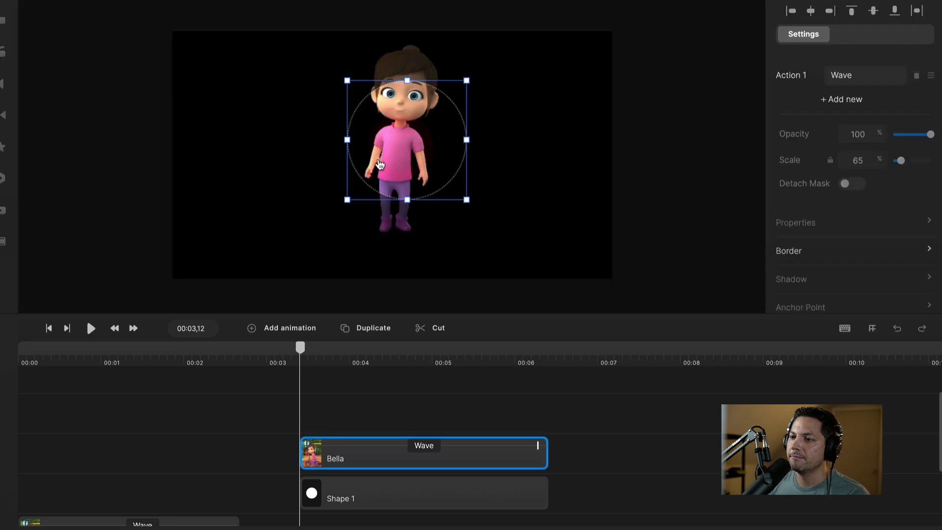
left_click_drag(347, 201, 343, 204)
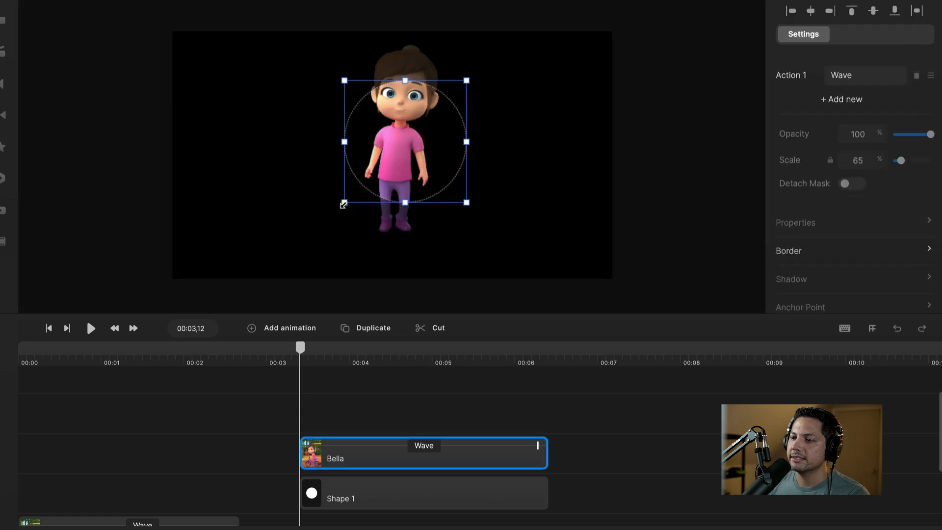
left_click_drag(396, 161, 382, 158)
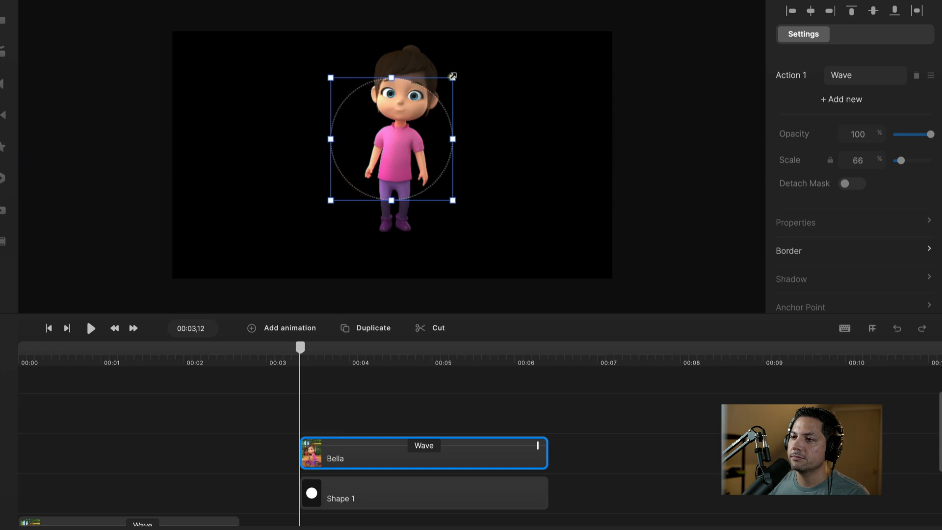
left_click_drag(452, 76, 479, 25)
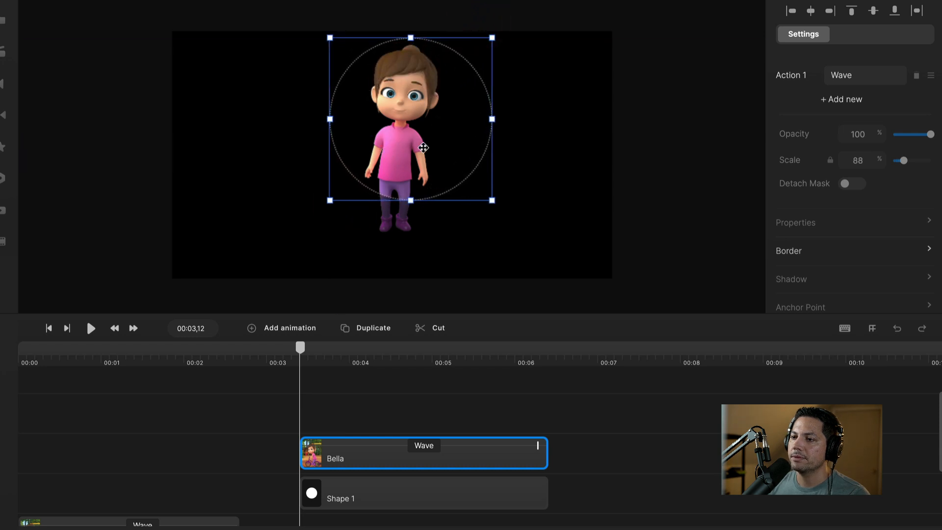
left_click_drag(423, 147, 415, 143)
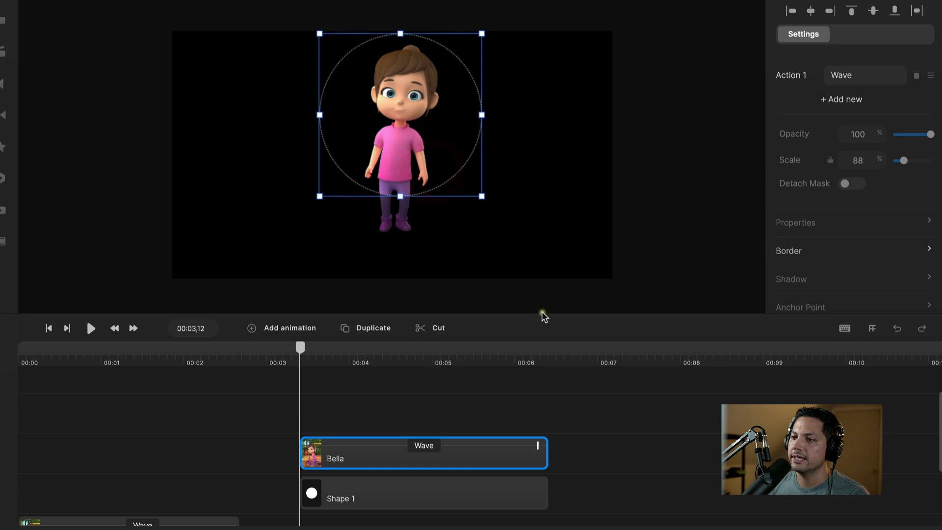
left_click(552, 197)
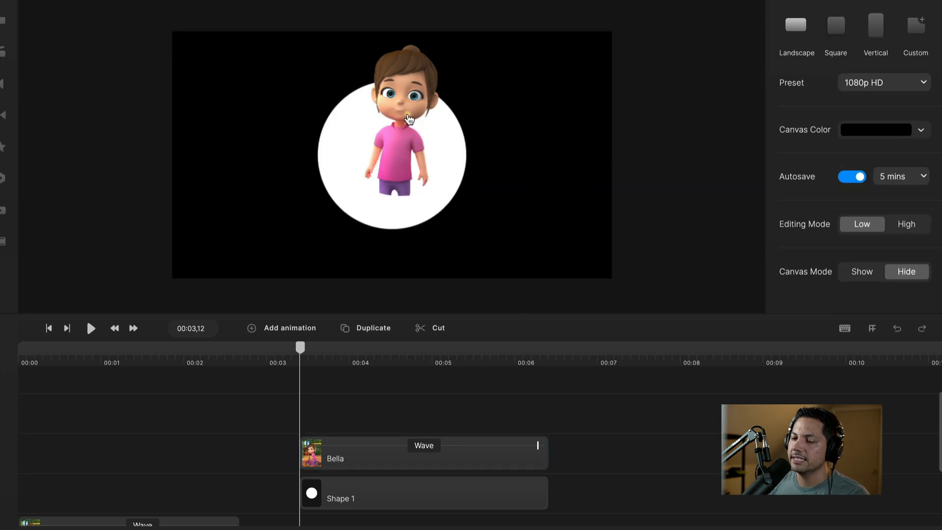
- Move masked Bella down to the white circle's lower edge, scale her to 108%, and center her over the circle
left_click_drag(405, 128, 398, 159)
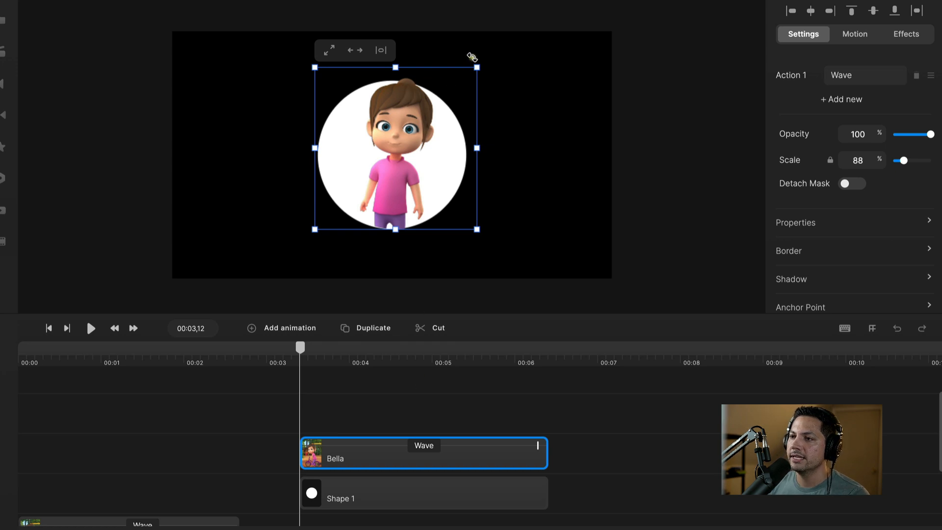
left_click_drag(477, 67, 511, 29)
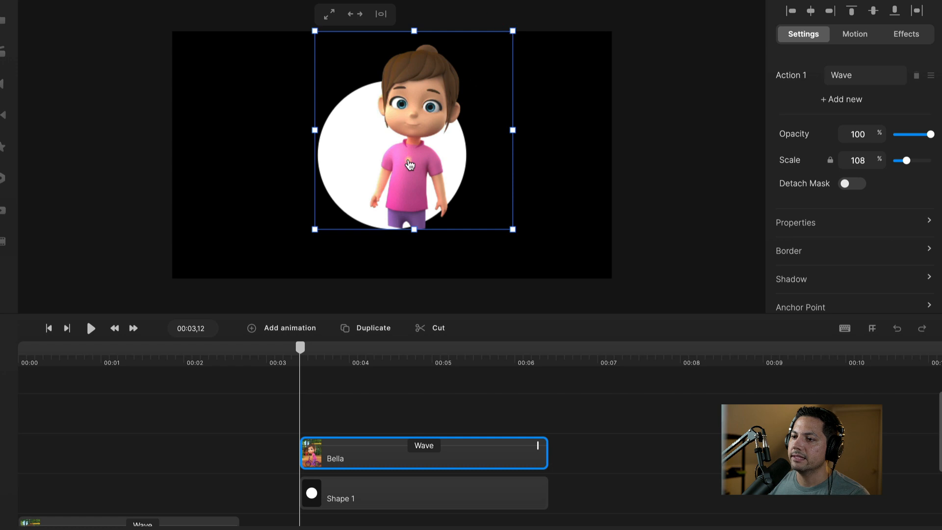
left_click_drag(404, 153, 390, 159)
- Nudge Bella in small increments to align her cut-off legs with the white circle's lower edge
scroll(400, 208, "down", 2)
scroll(402, 208, "up", 6)
scroll(403, 212, "down", 1)
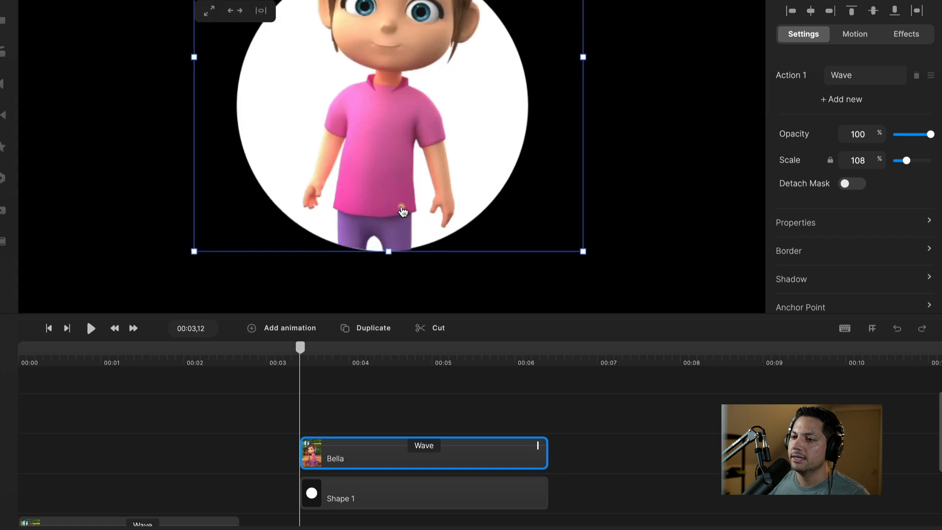
scroll(379, 215, "up", 3)
key("Right")
key("Right")
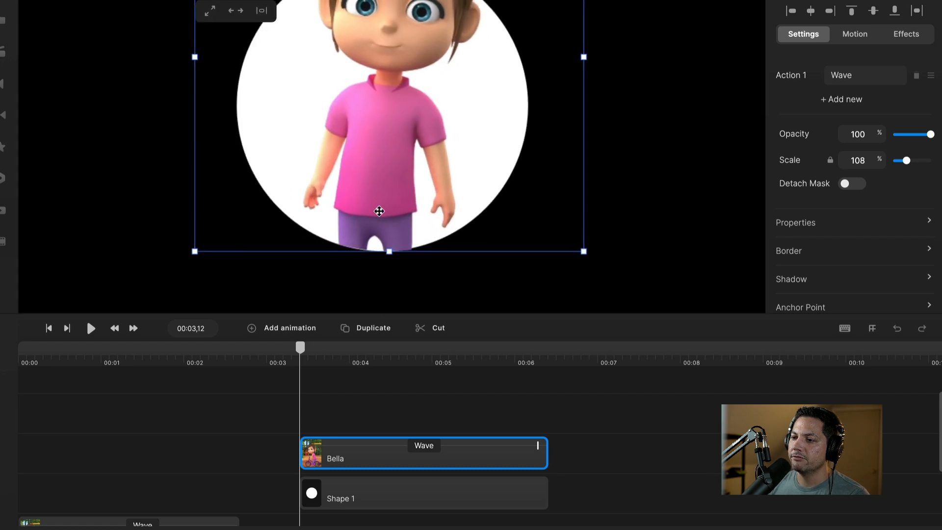
key("Right")
key("Left")
key("Left")
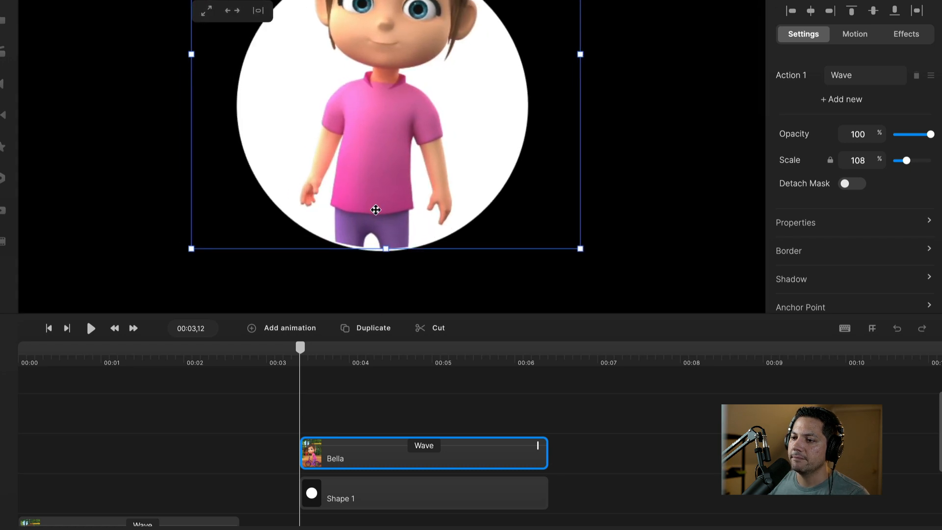
key("Left")
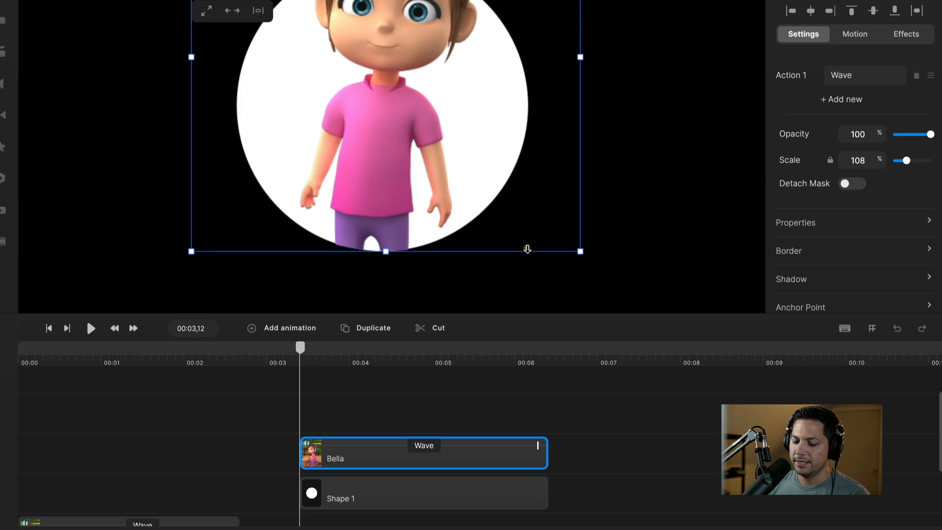
scroll(517, 248, "down", 3)
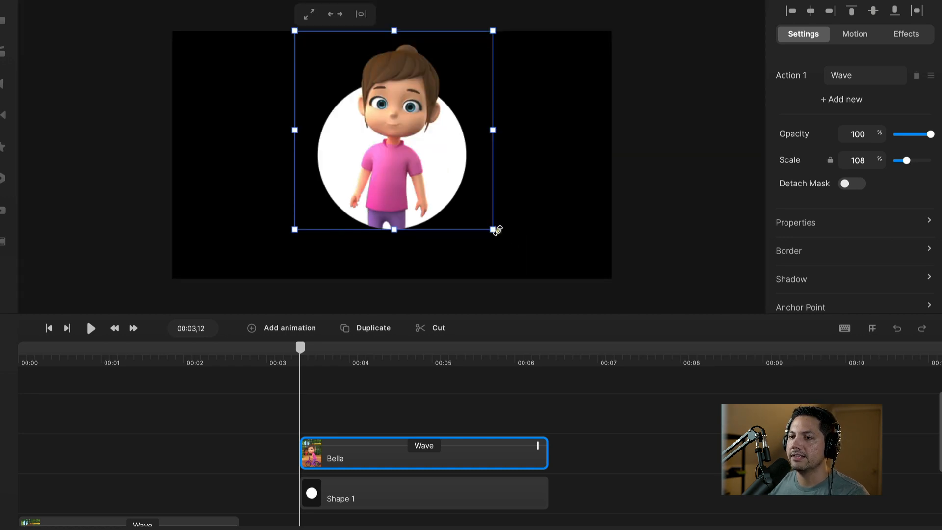
- Play and scrub through the Bella clip to check the pop-out effect during the Wave action
left_click_drag(300, 348, 300, 351)
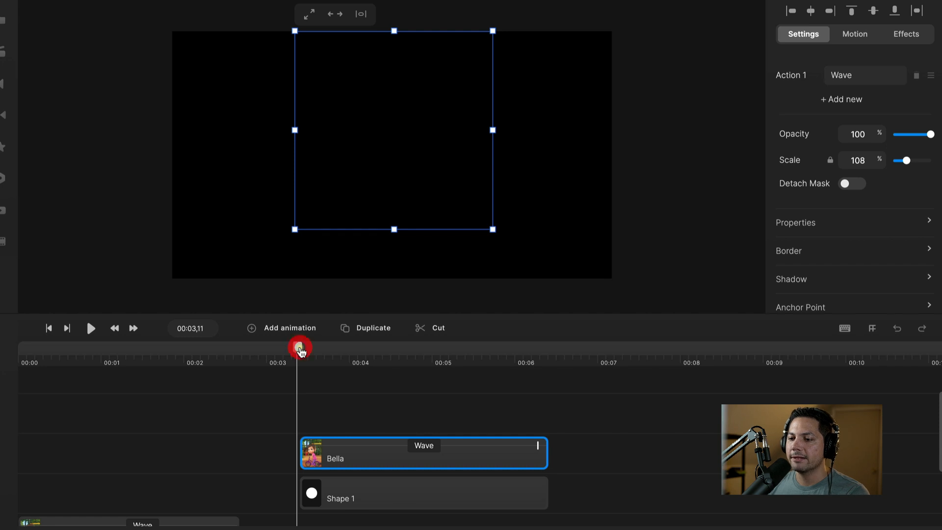
key("space")
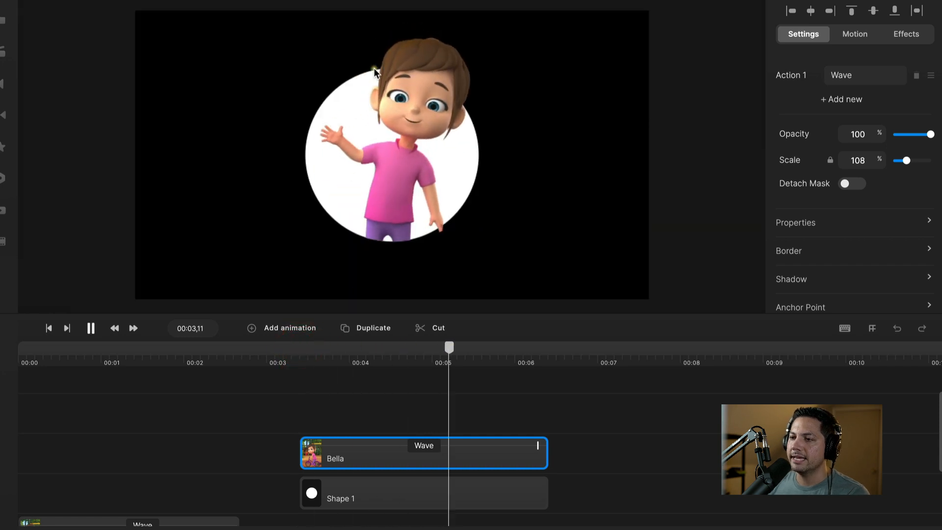
left_click(524, 350)
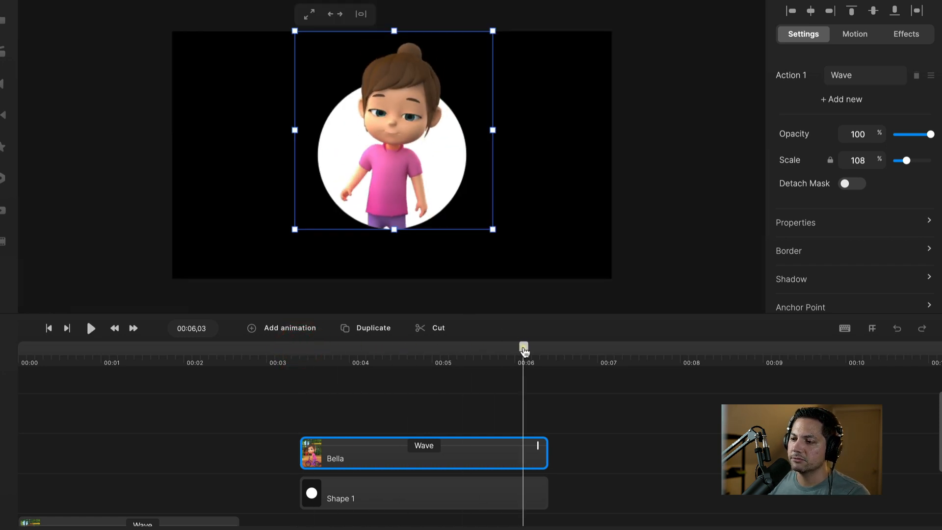
left_click_drag(524, 350, 330, 381)
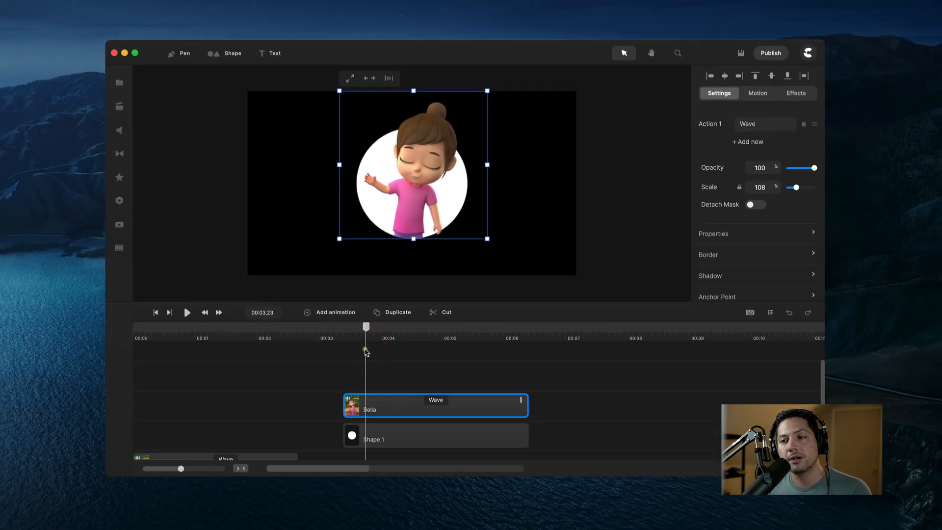
mouse_move(365, 327)
left_mouse_down()
mouse_move(338, 325)
mouse_move(369, 324)
left_mouse_up()
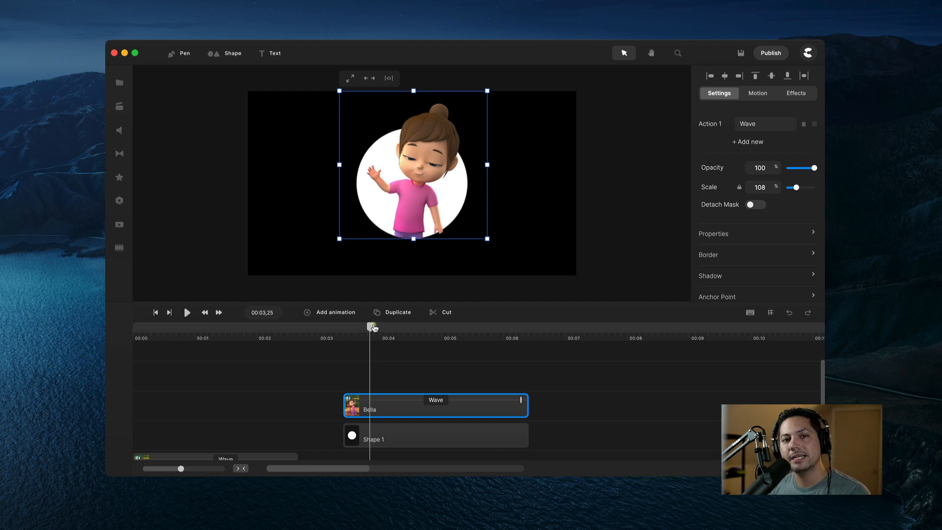
left_click_drag(374, 328, 355, 330)
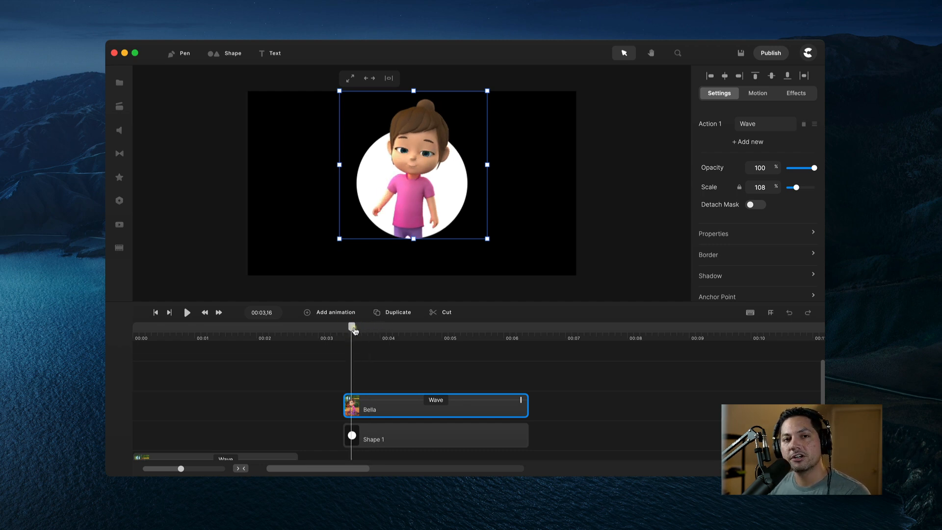